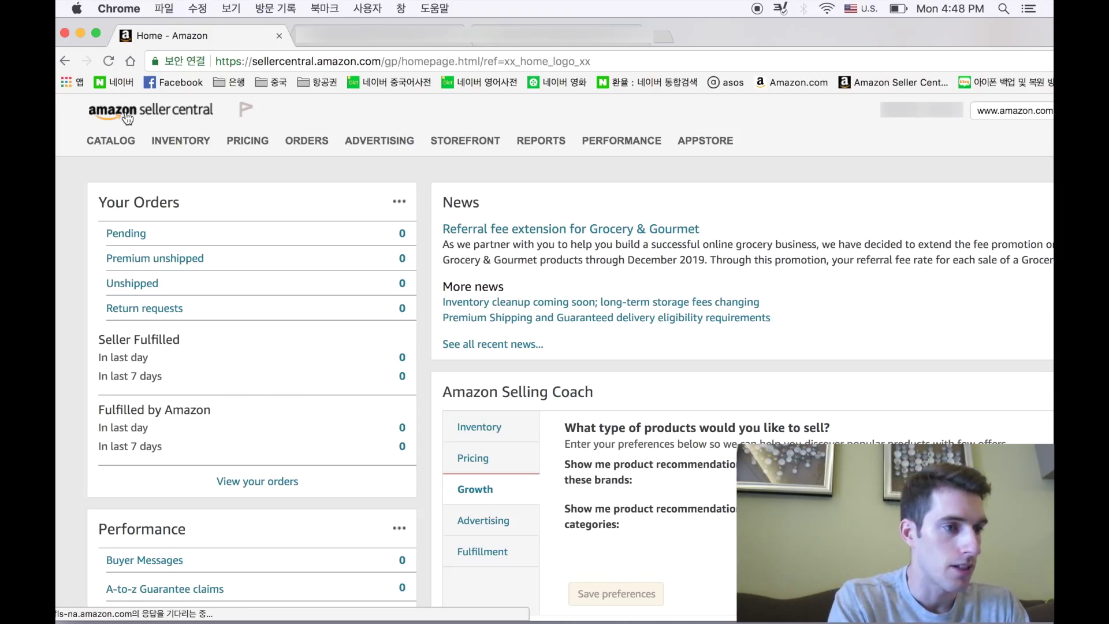
Under Inventory > Add a Product, choose to create a new product listing
mouse_move(180, 145)
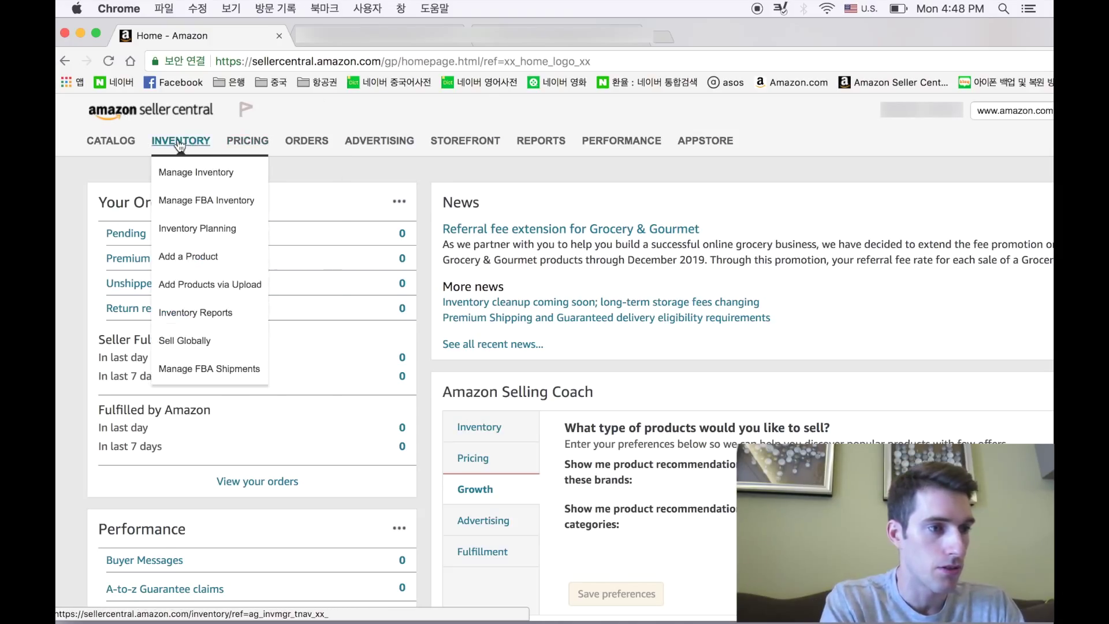
left_click(172, 260)
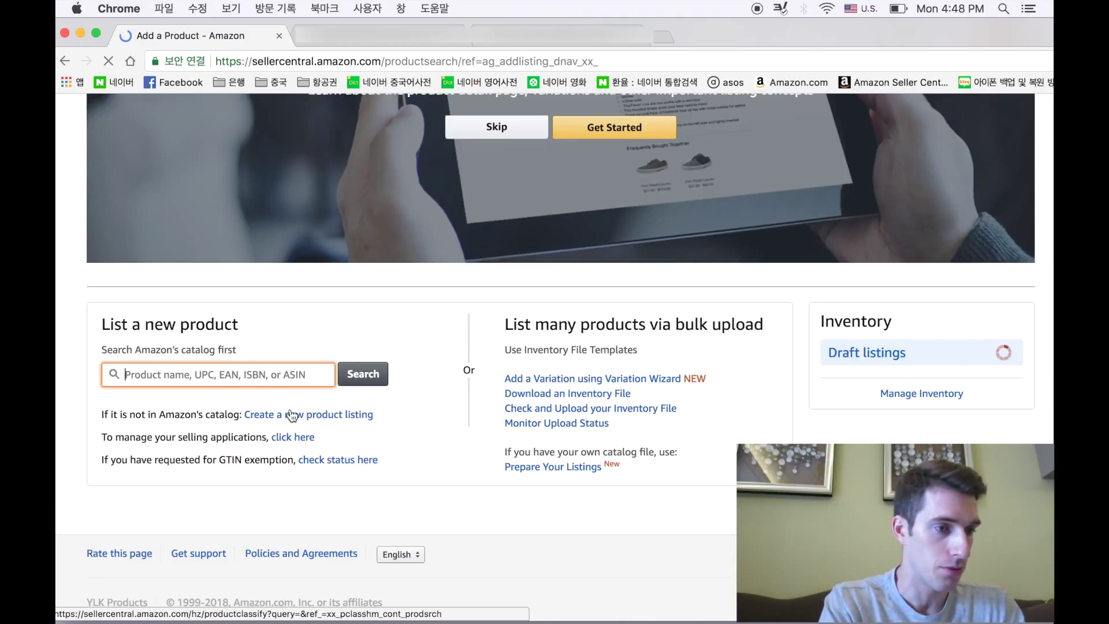
left_click(293, 416)
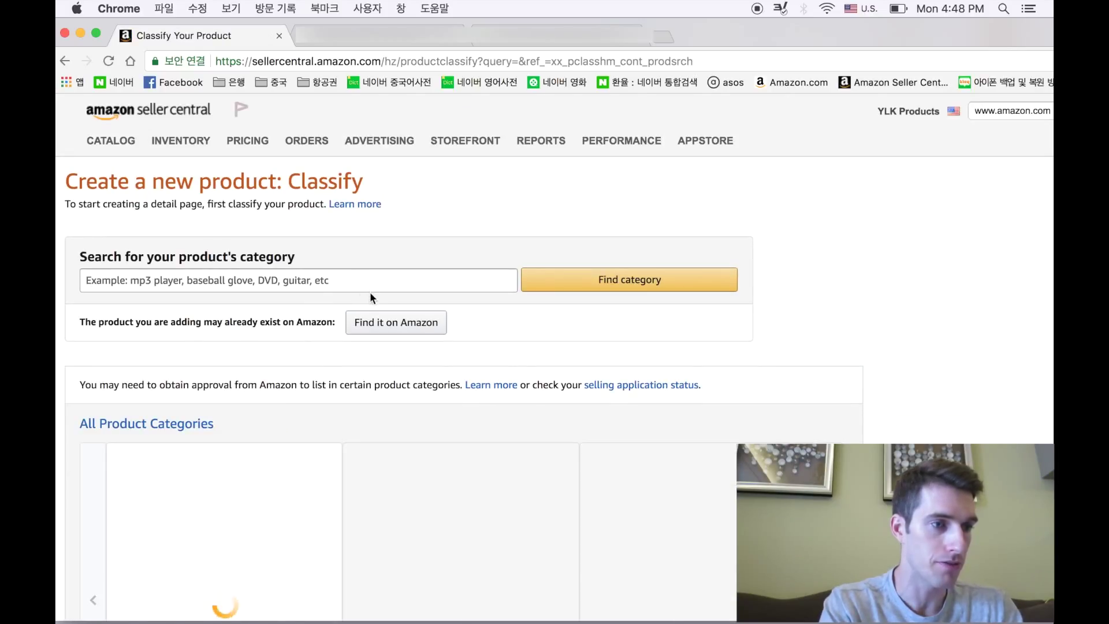
Search categories for 'garlic press' and select the Garlic Presses category
left_click(356, 281)
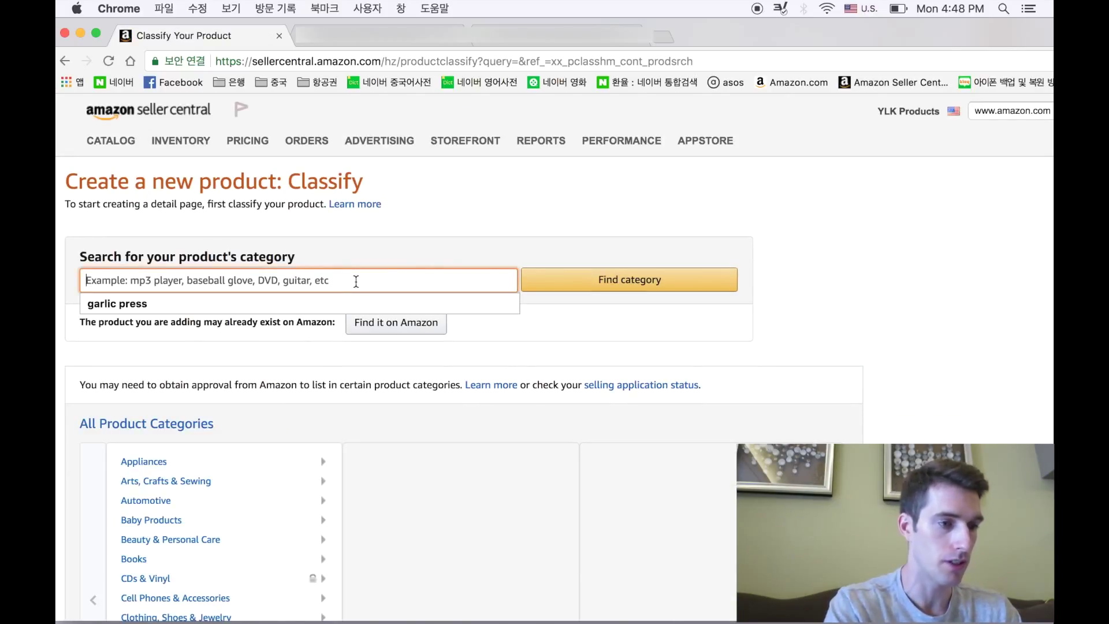
left_click(269, 298)
left_click(190, 303)
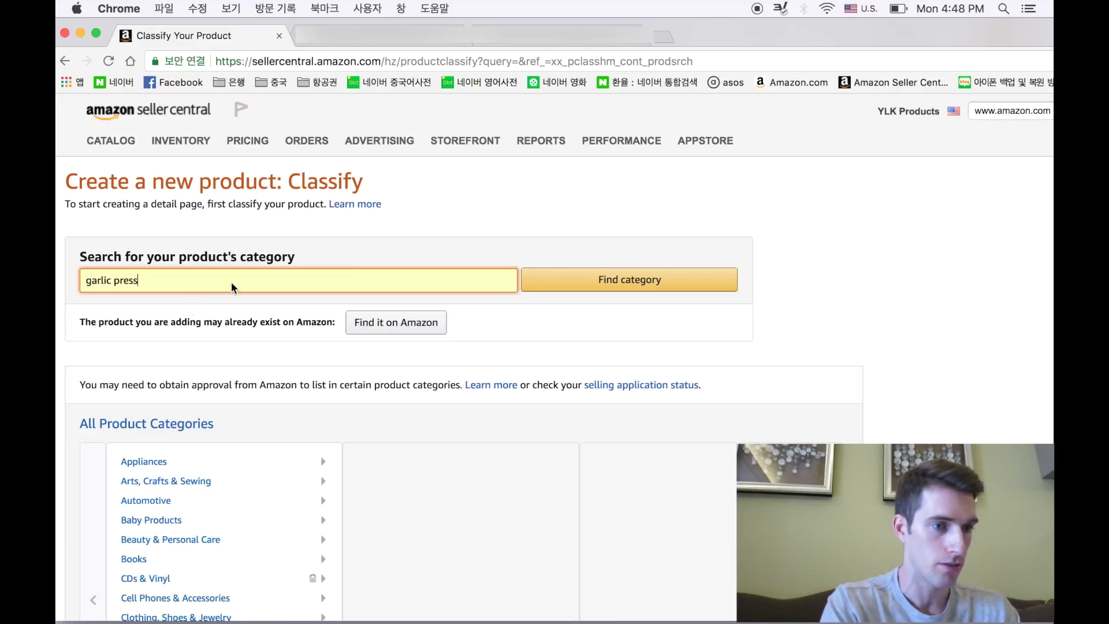
left_click(617, 280)
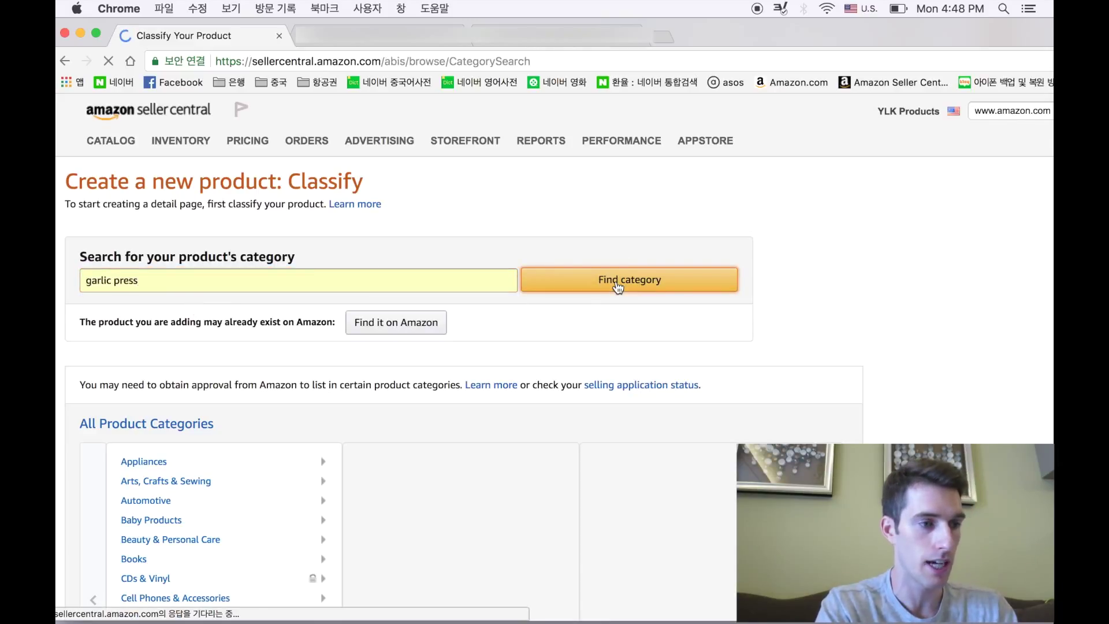
scroll(599, 364, "down", 2)
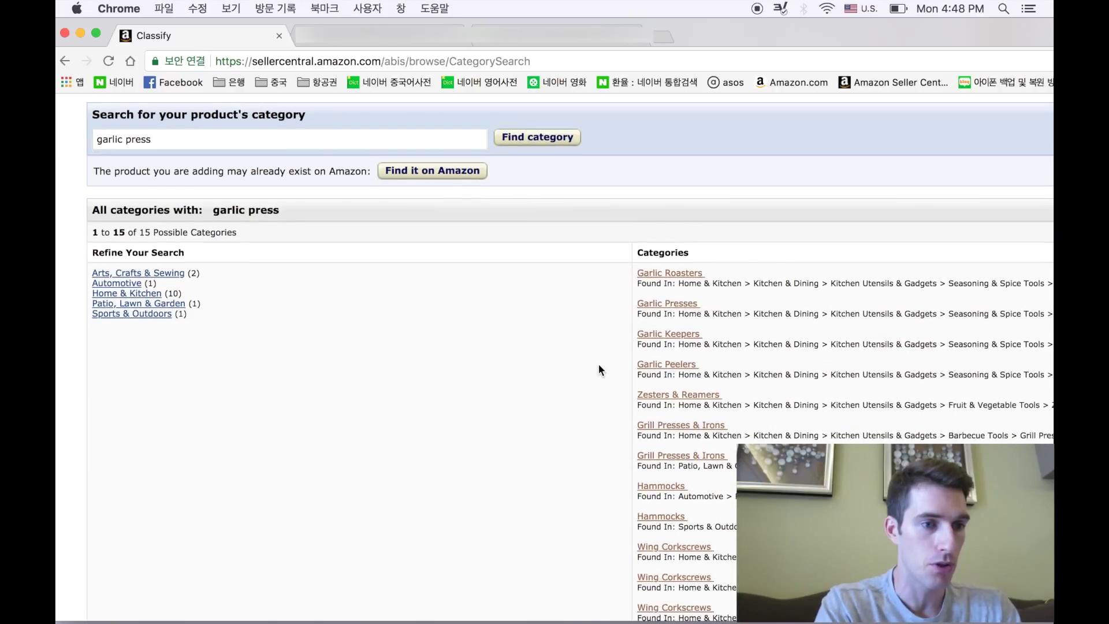
scroll(596, 326, "down", 1)
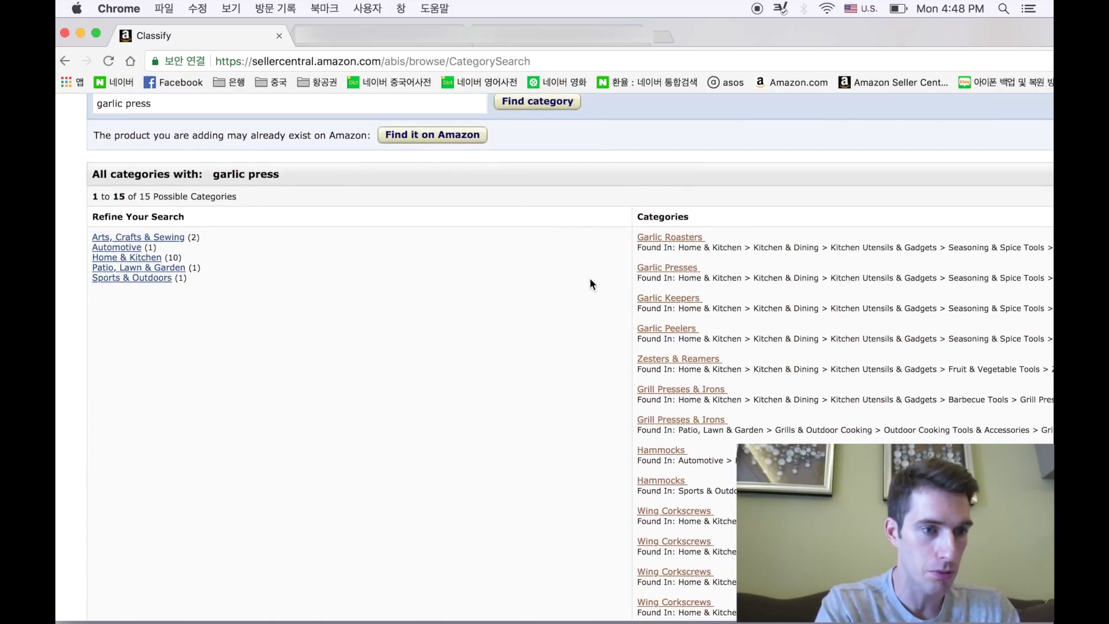
left_click(668, 269)
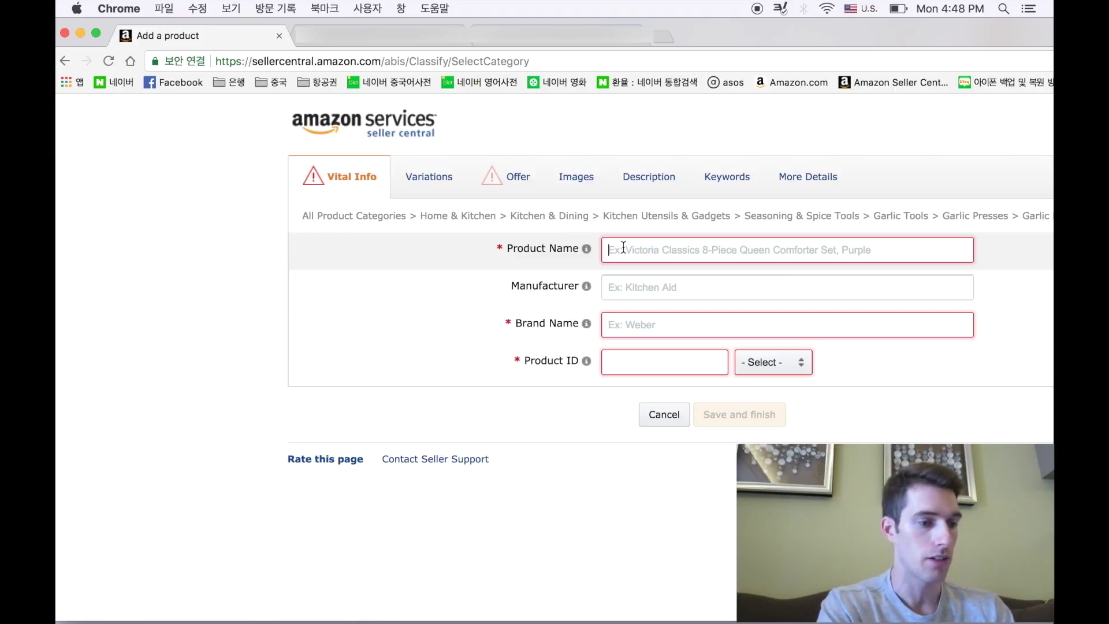
Enter Product Name 'Stainless Steel Garlic Press', with 'MyBrand' as Manufacturer and Brand Name
type("S")
key("BackSpace")
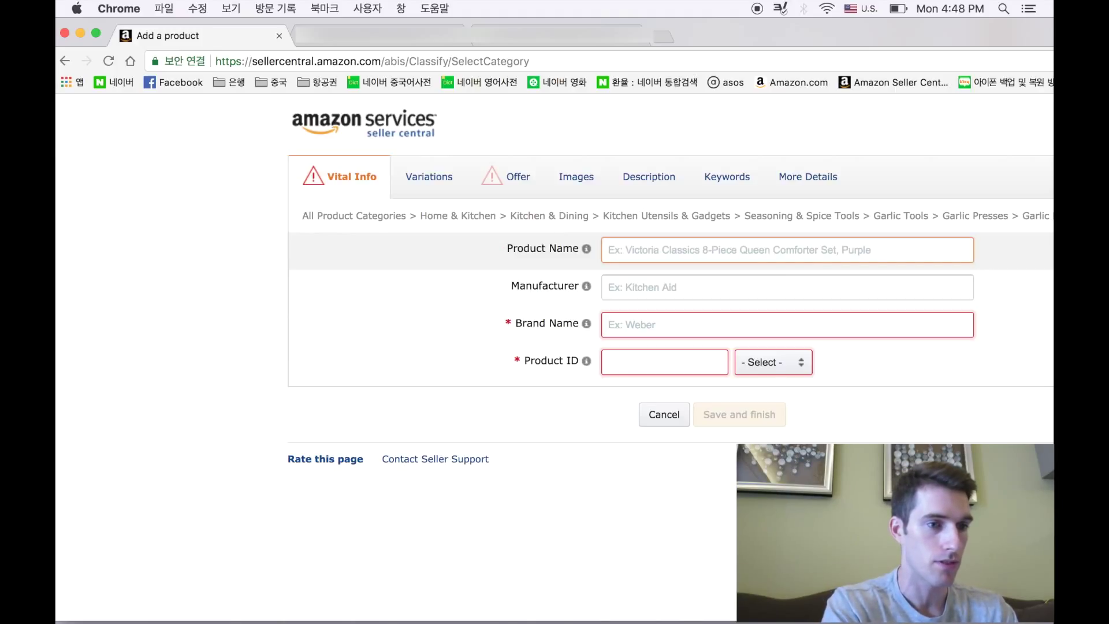
type("Stainless ")
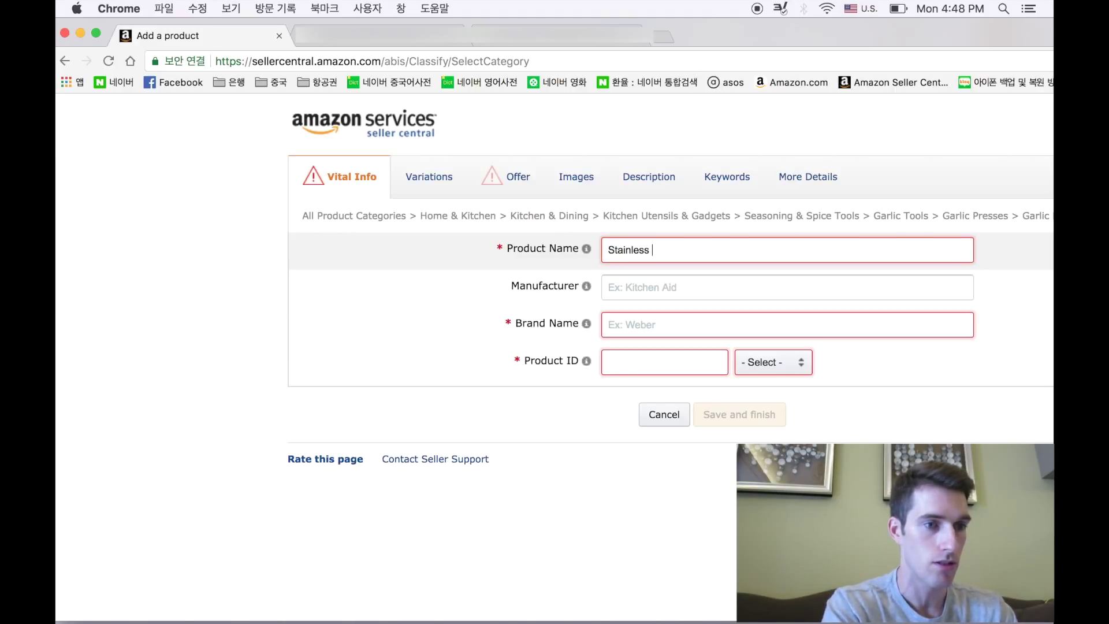
type("Steel Garlic Press")
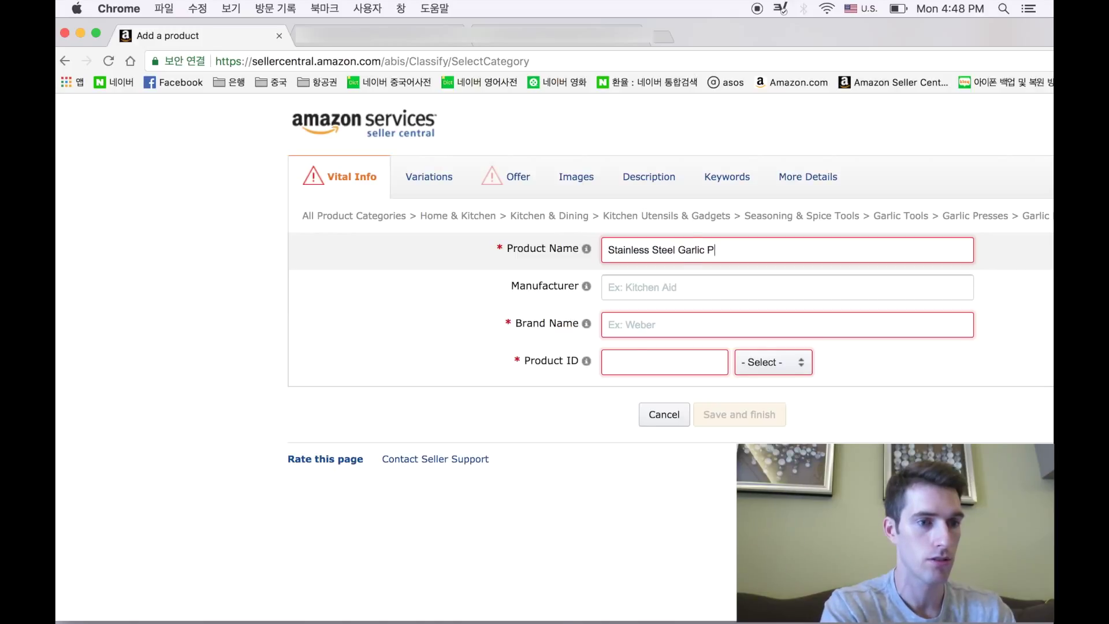
left_click(786, 287)
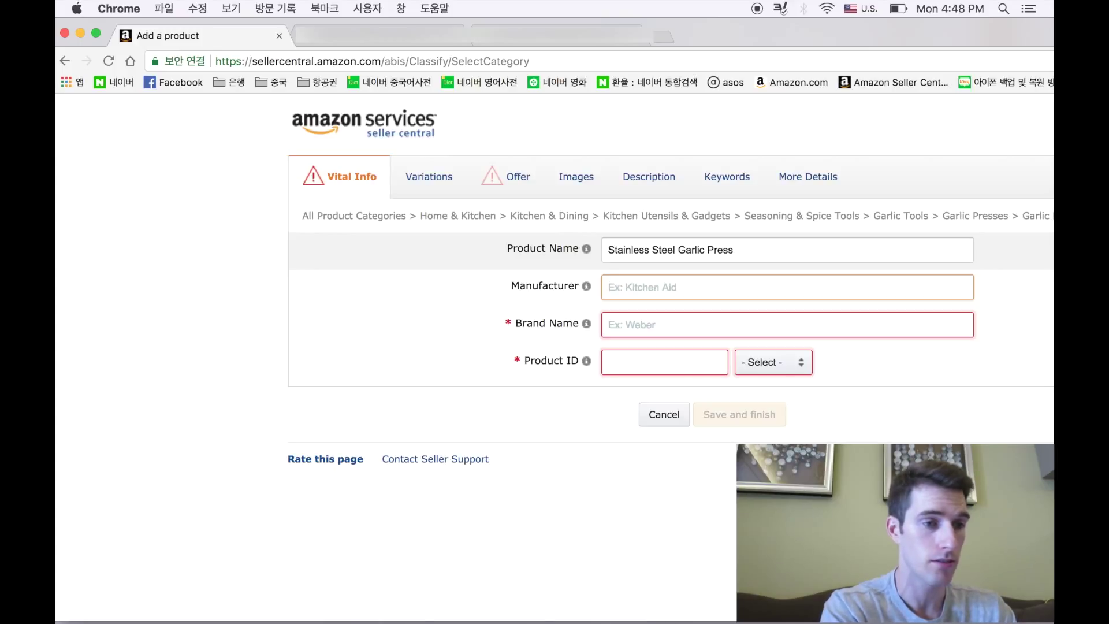
type("ㅐ")
key("BackSpace")
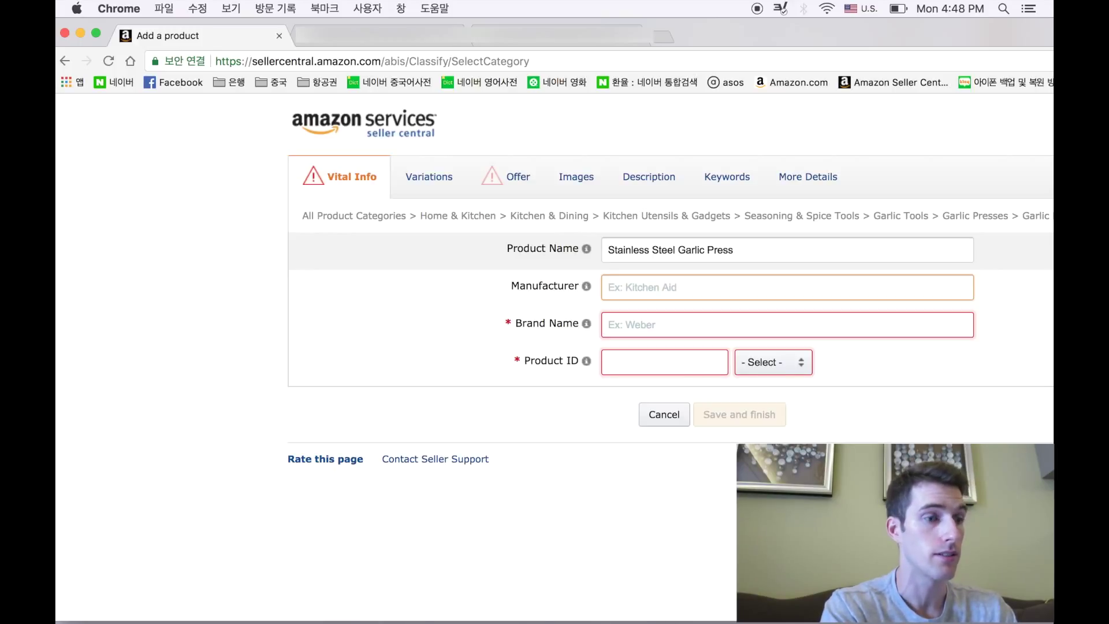
type("MyBrand")
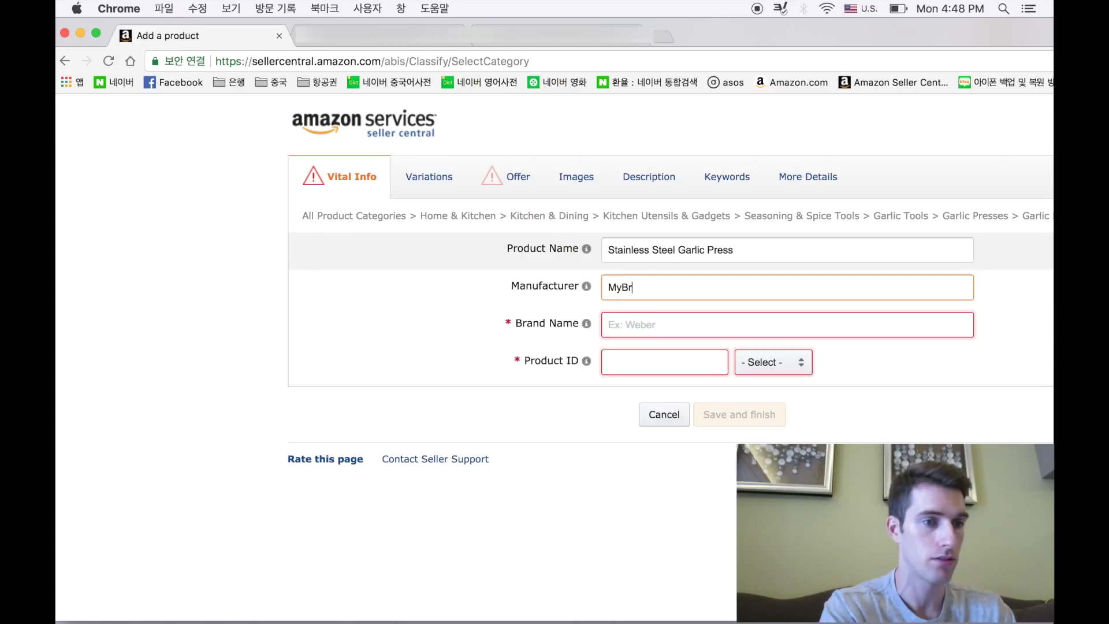
left_click(622, 324)
type("MyBrand")
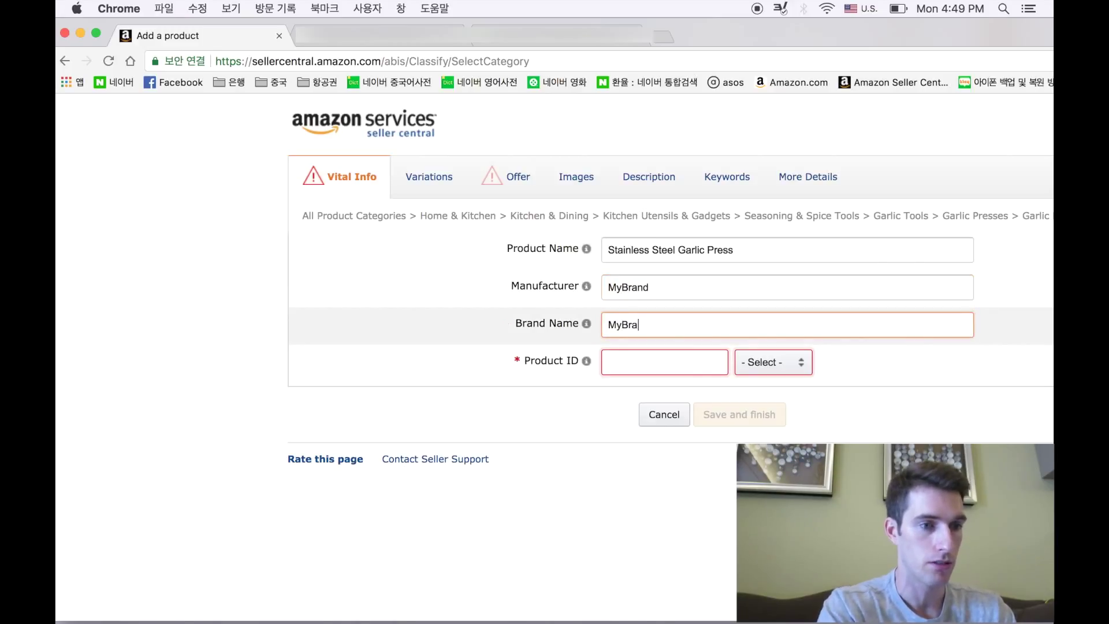
left_click(626, 366)
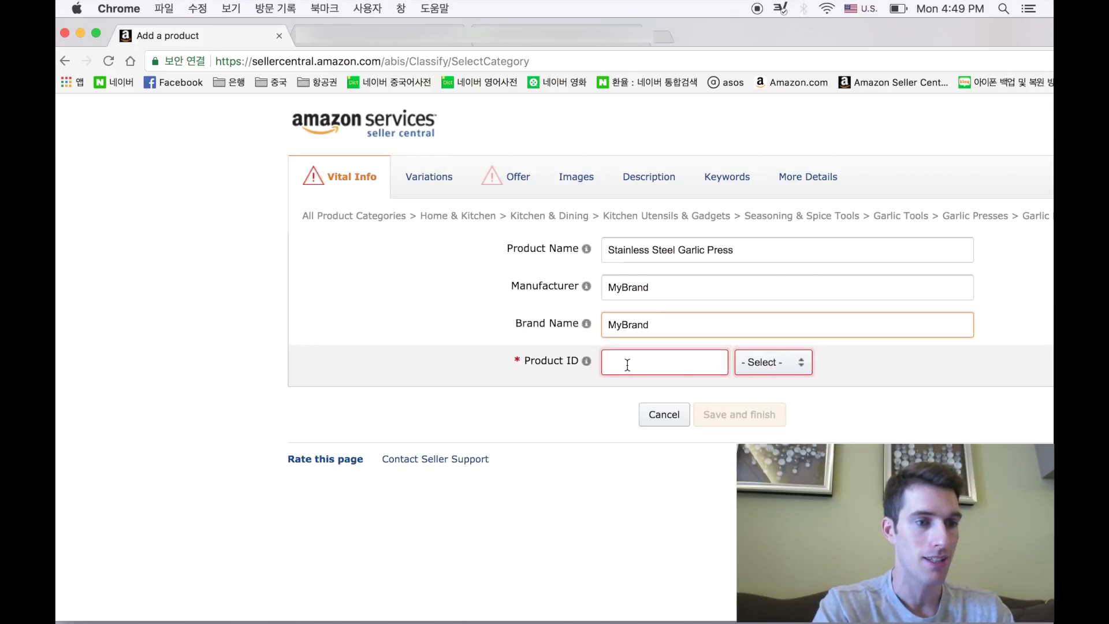
mouse_move(528, 360)
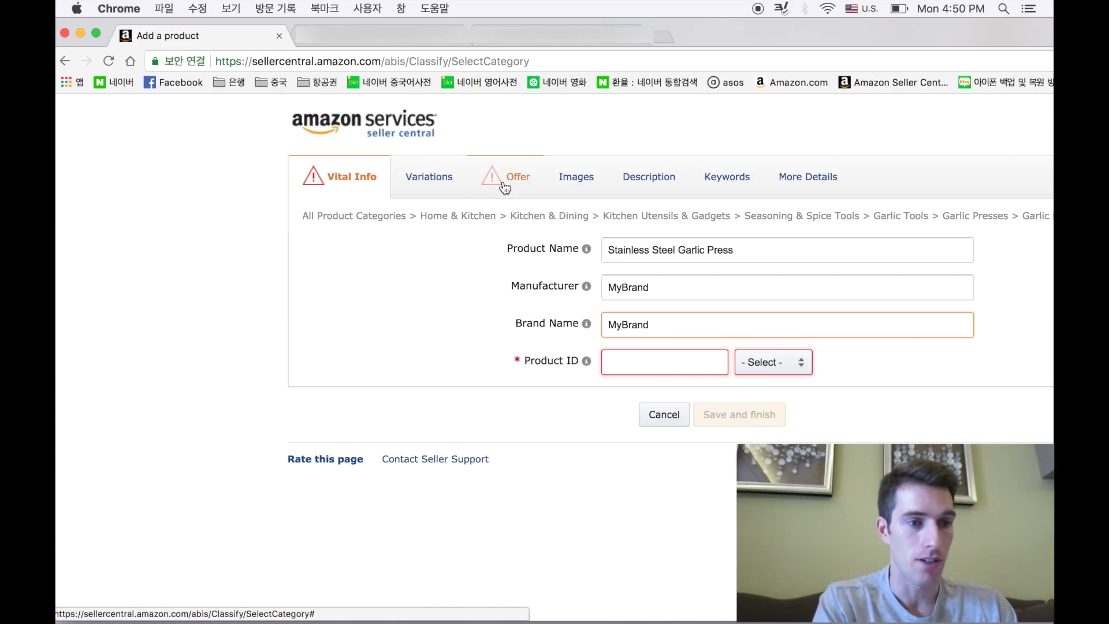
left_click(619, 369)
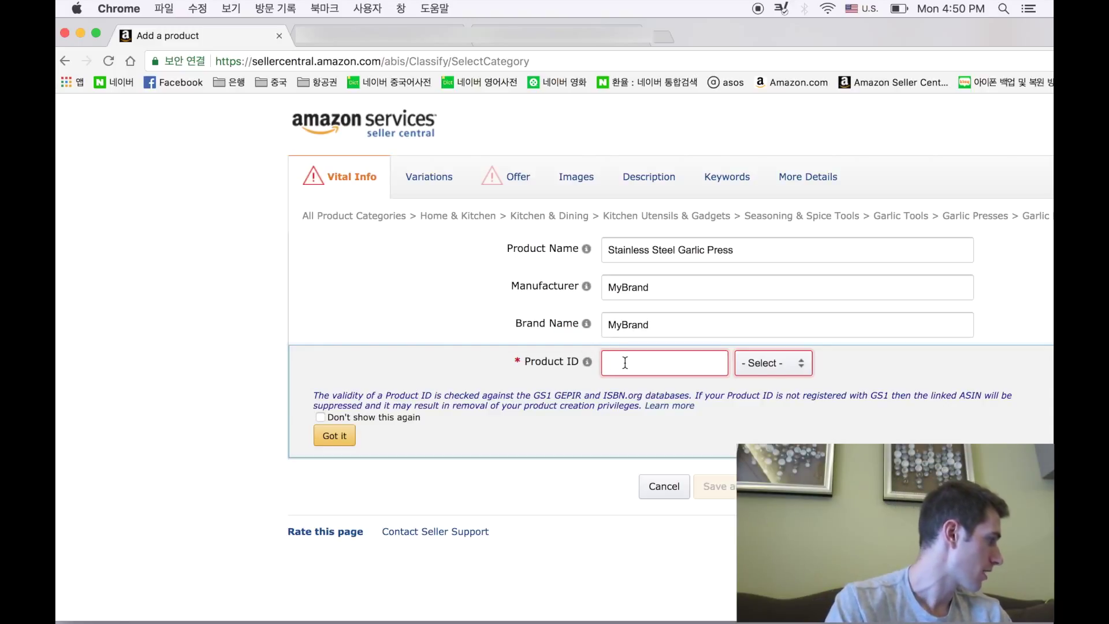
left_click(625, 363)
type("78")
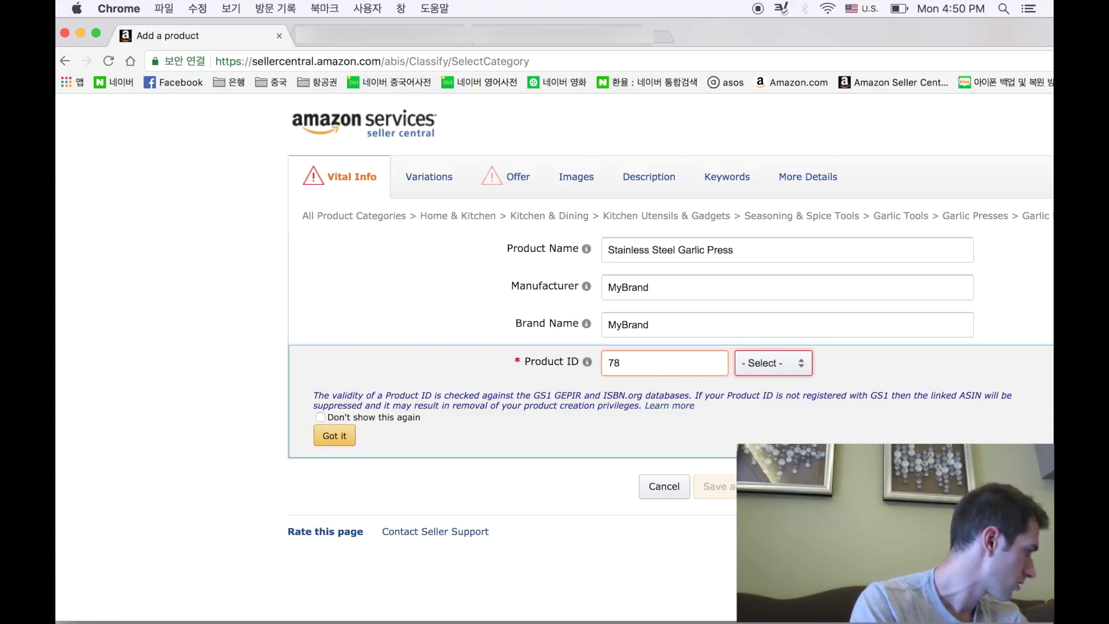
type("22")
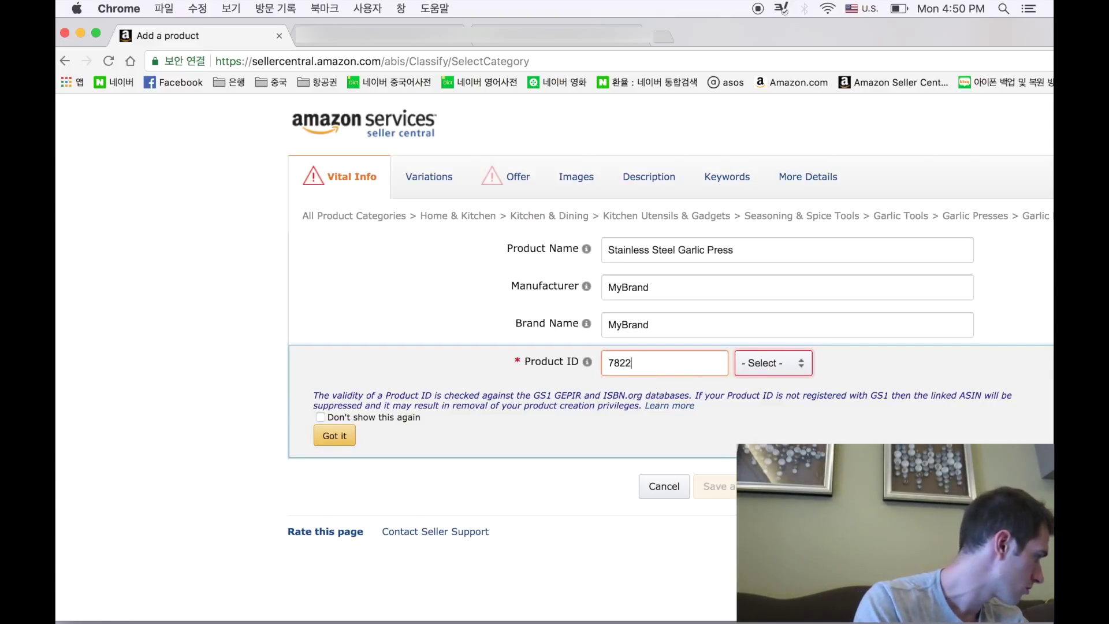
type("90")
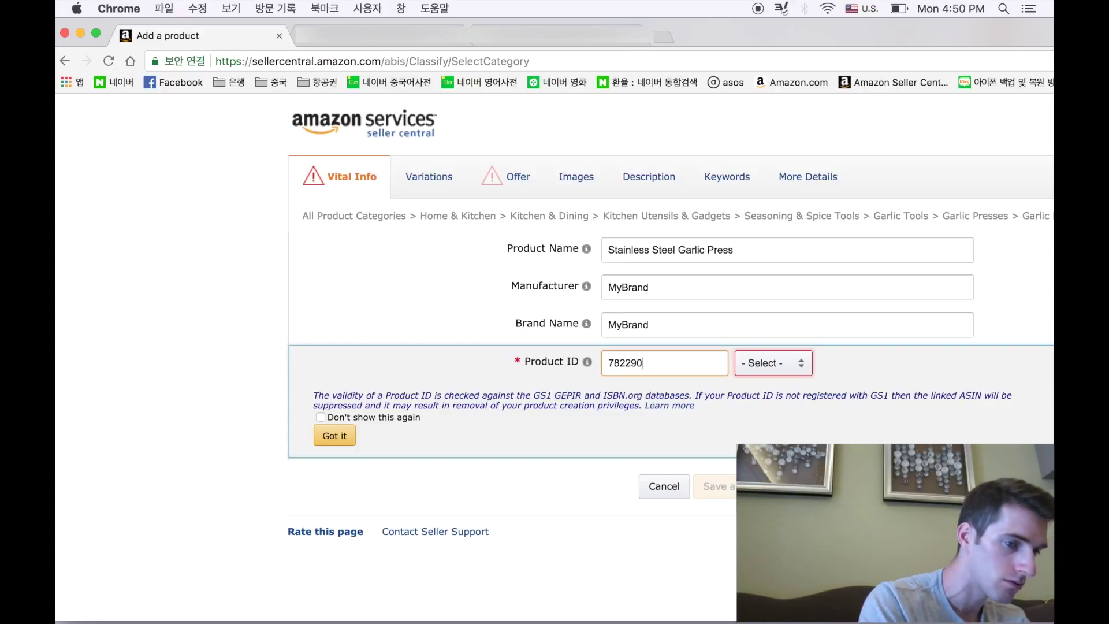
type("7")
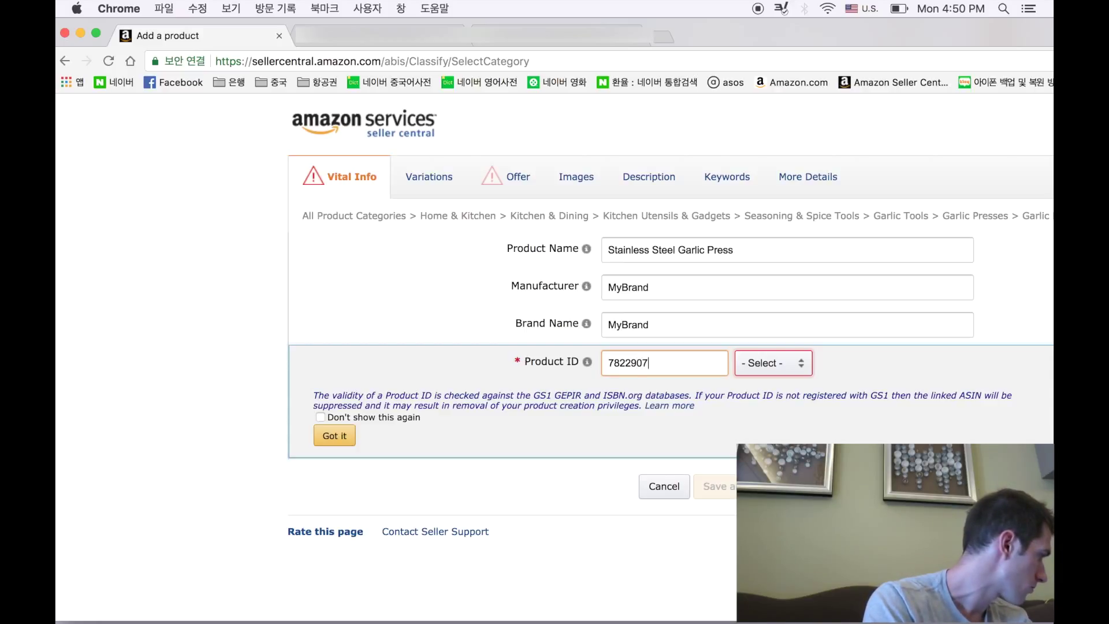
type("435")
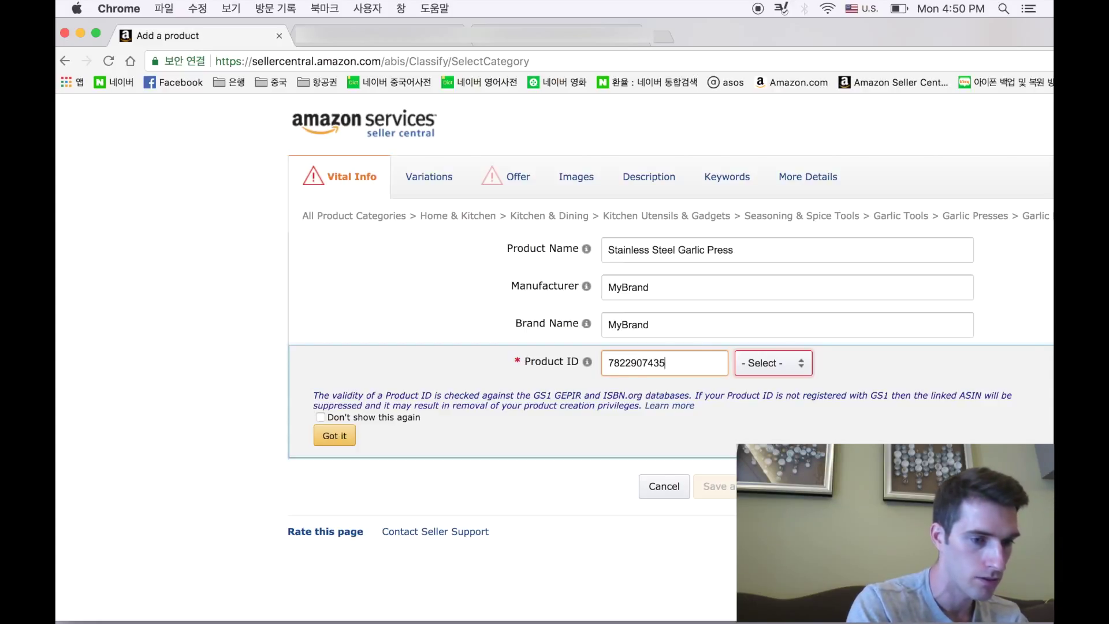
type("07")
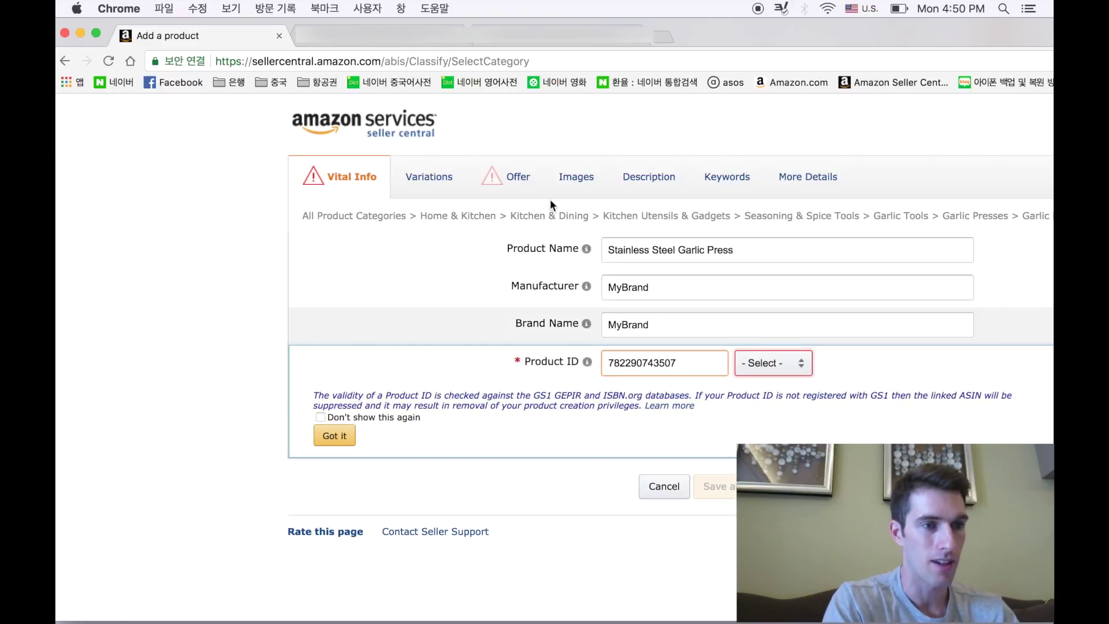
On the Offer tab, set Quantity 1, Item Condition New and Standard Price 12.99
left_click(516, 178)
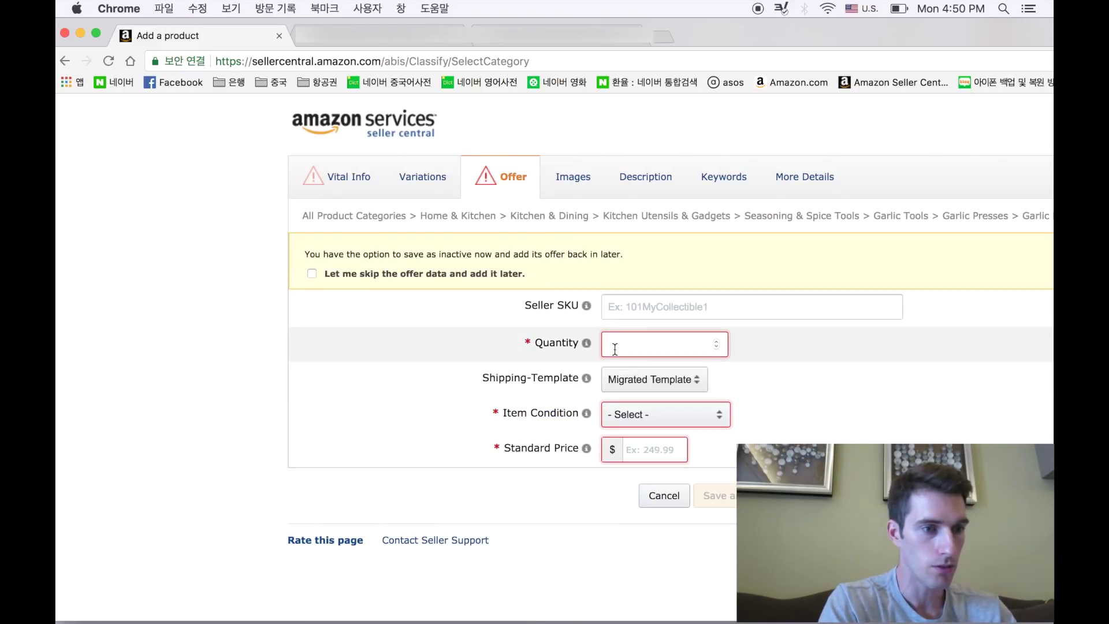
type("1")
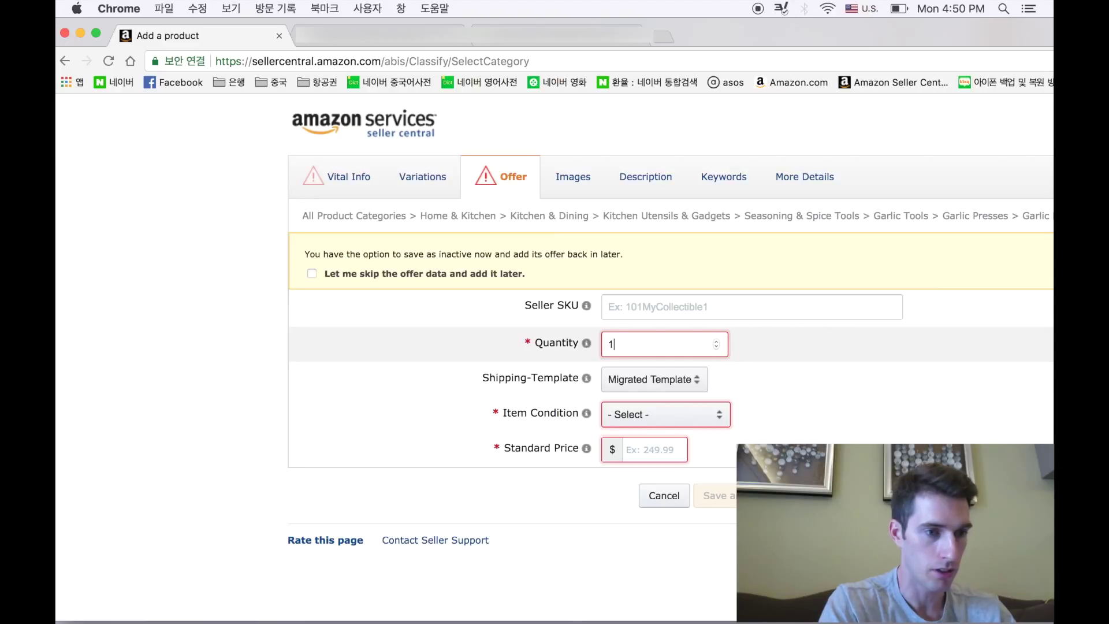
left_click(624, 414)
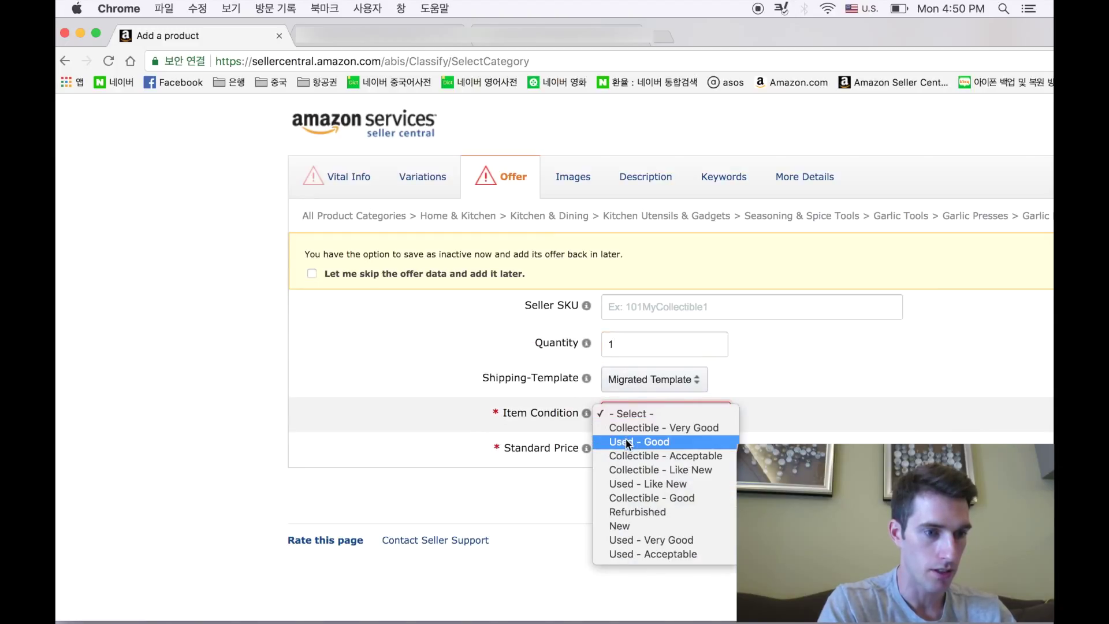
left_click(632, 522)
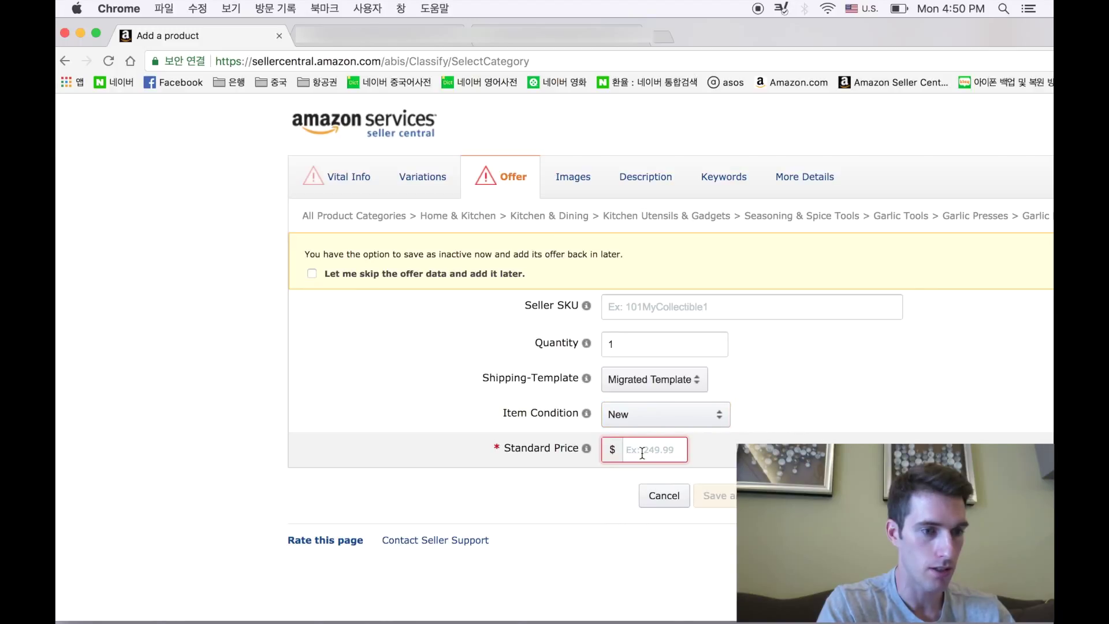
left_click(642, 453)
type("12.99")
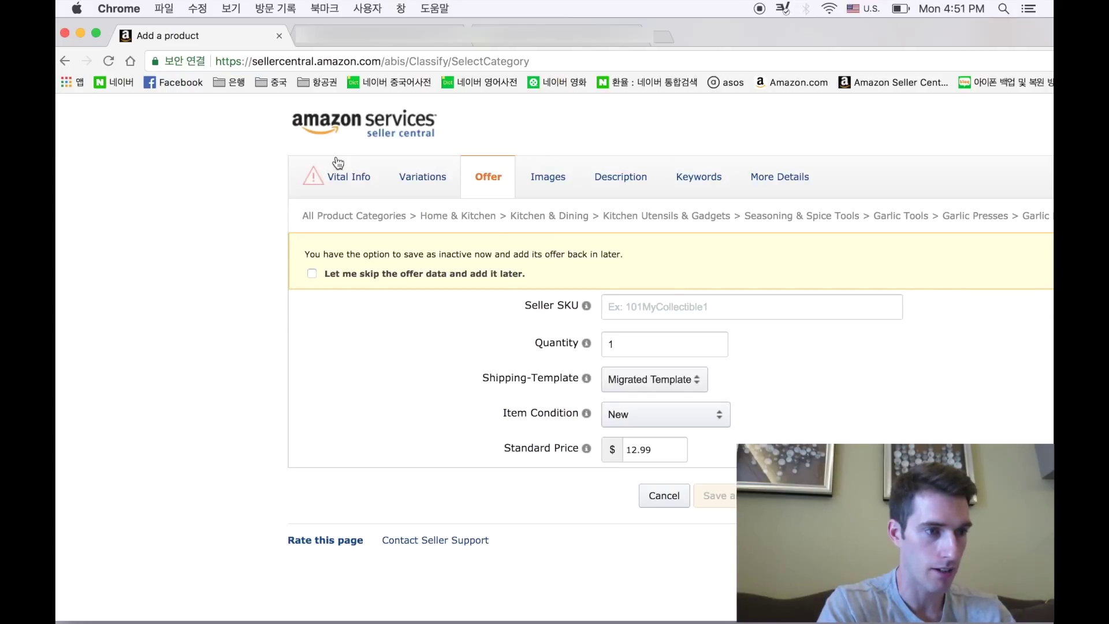
On Vital Info, set the Product ID type to UPC and dismiss the GS1 notice
left_click(344, 178)
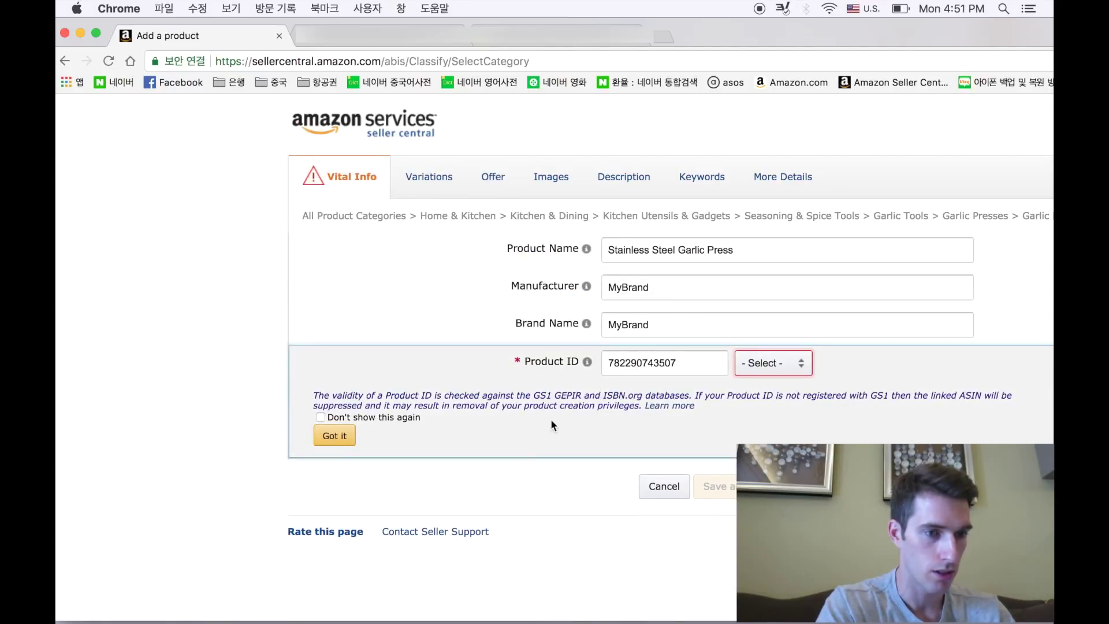
left_click(775, 363)
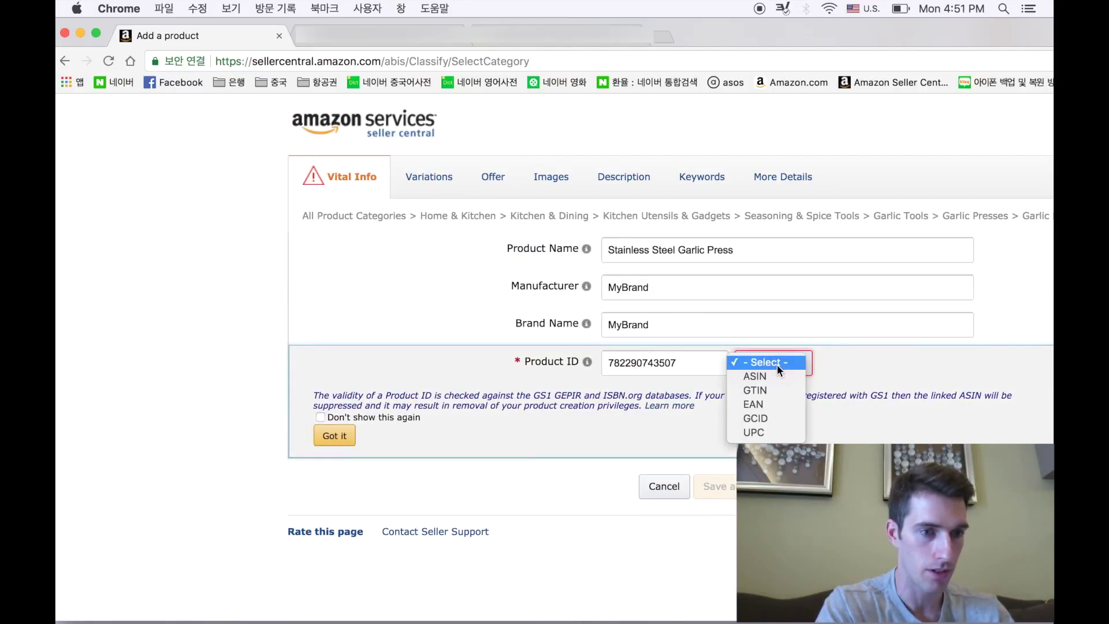
left_click(767, 431)
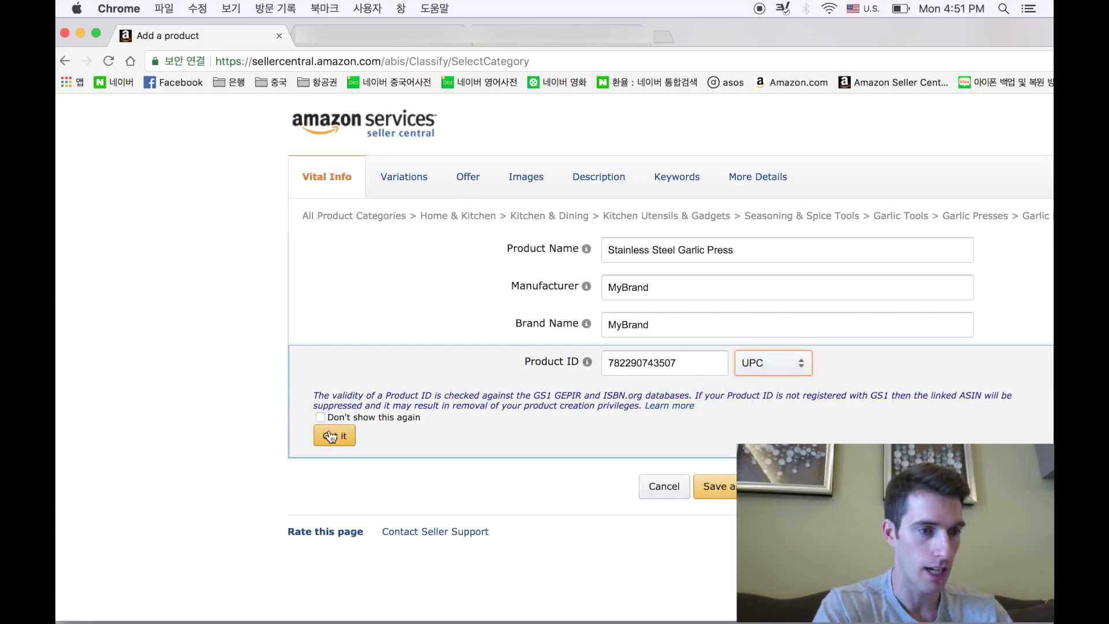
left_click(331, 437)
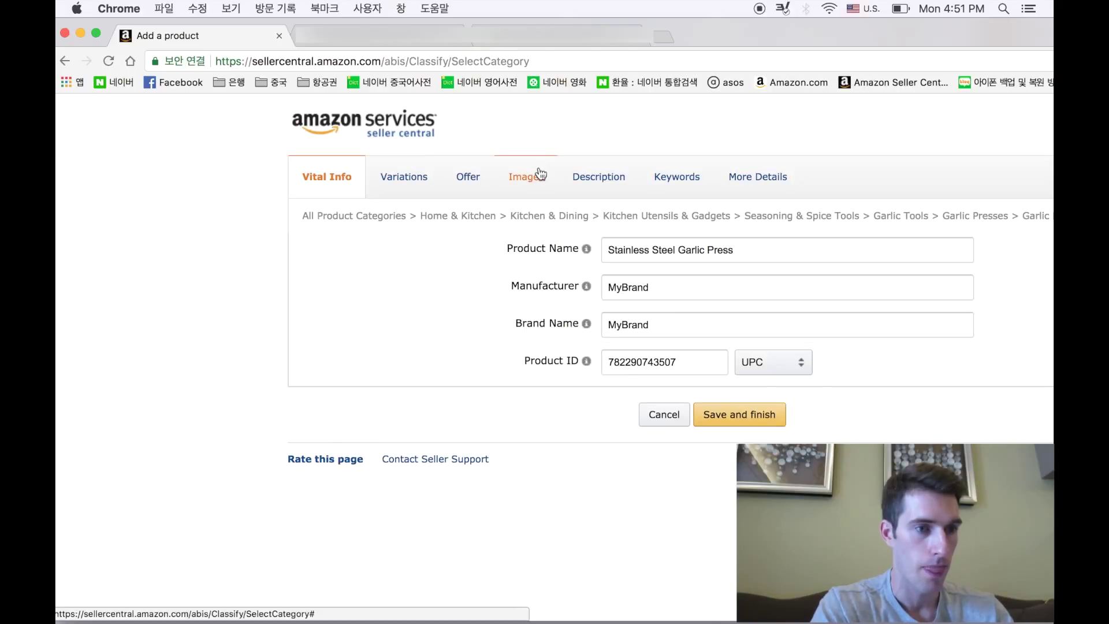